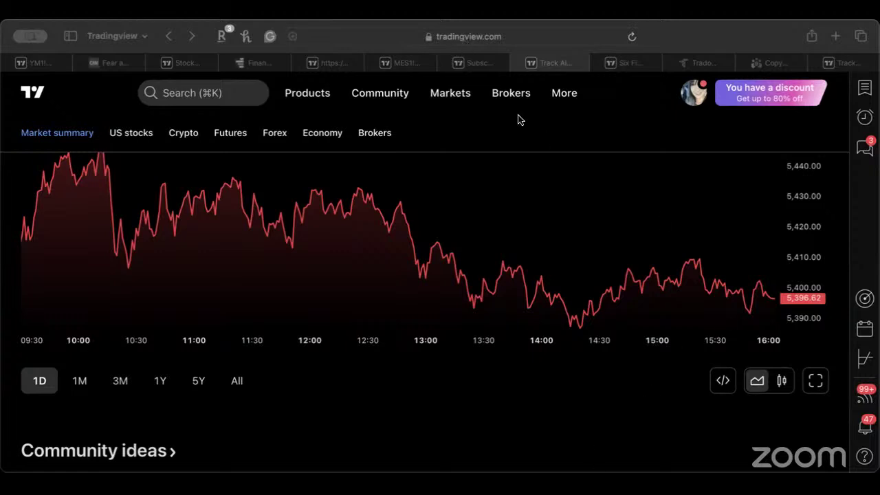
# Delete '/#main-market-summary' from the address and reload the tradingview.com home page.
pyautogui.click(541, 37)
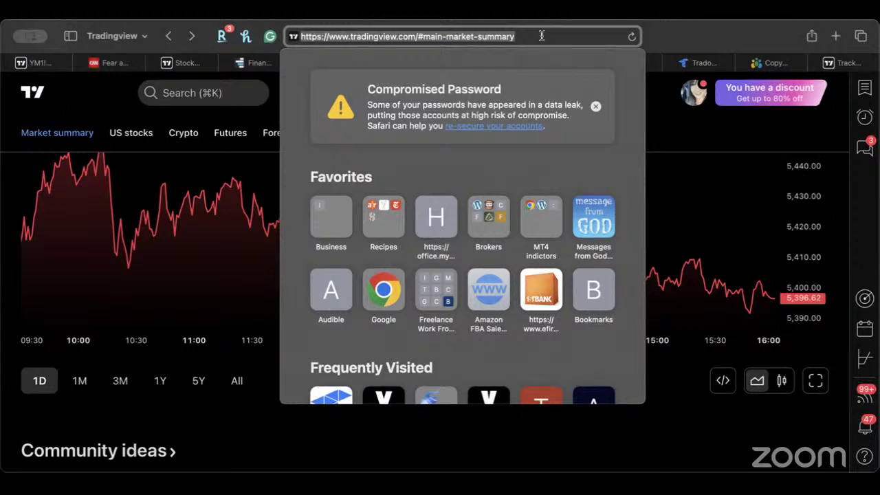
pyautogui.moveTo(542, 36); pyautogui.dragTo(418, 35)
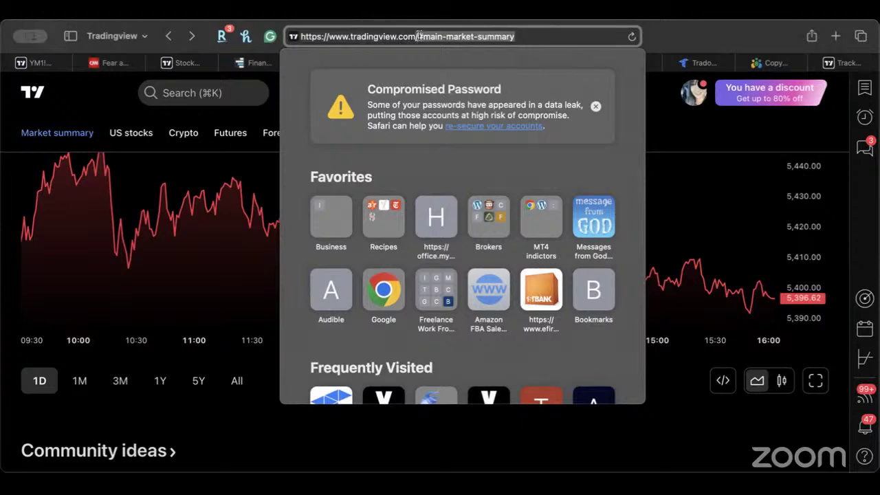
pyautogui.press('BackSpace')
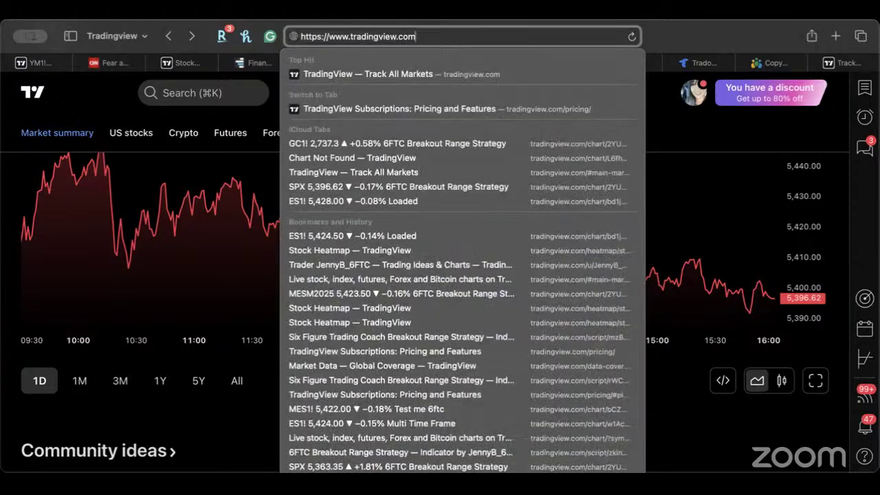
pyautogui.press('Return')
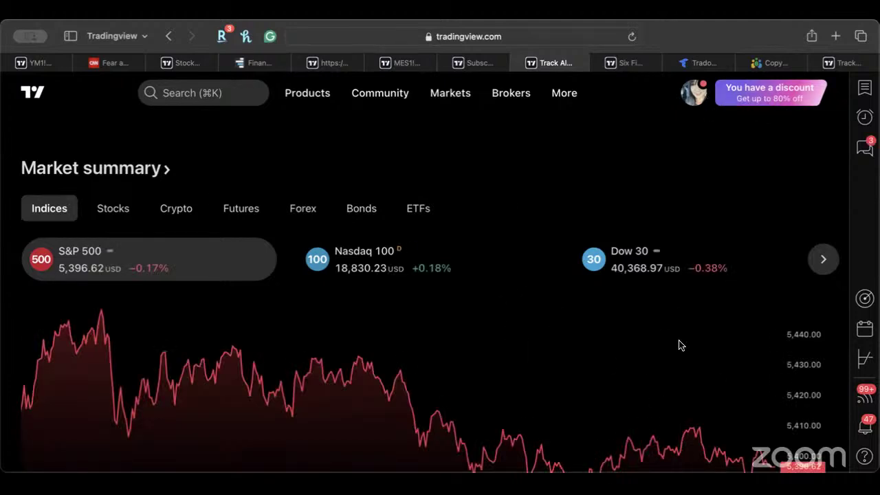
# Browse the home page menus, then switch to the first tab with the YM1! futures chart.
pyautogui.scroll(-5, 679, 345)
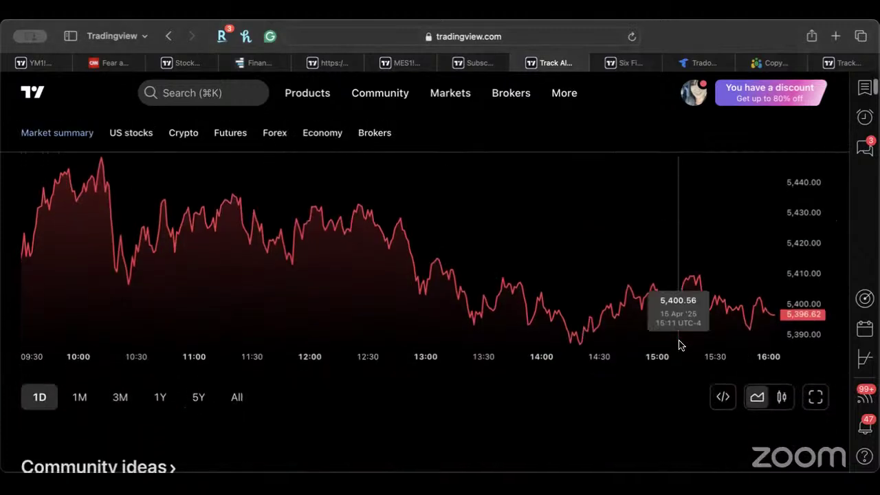
pyautogui.scroll(2, 681, 343)
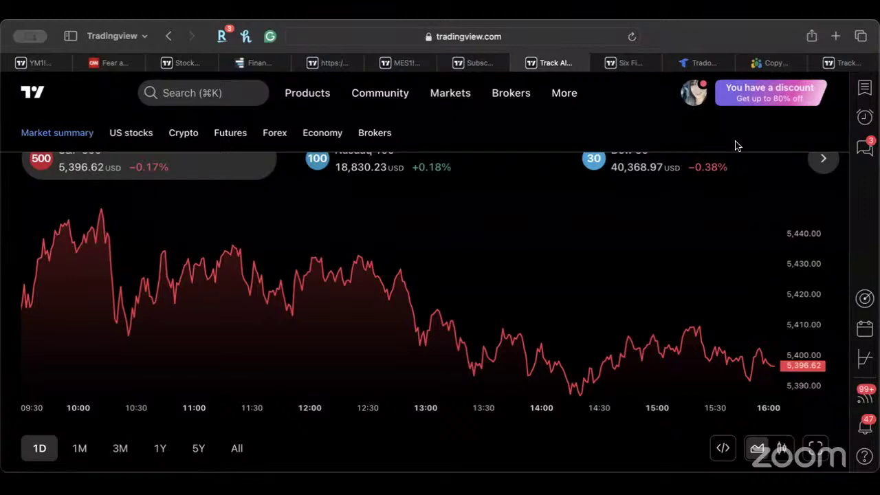
pyautogui.scroll(1, 797, 202)
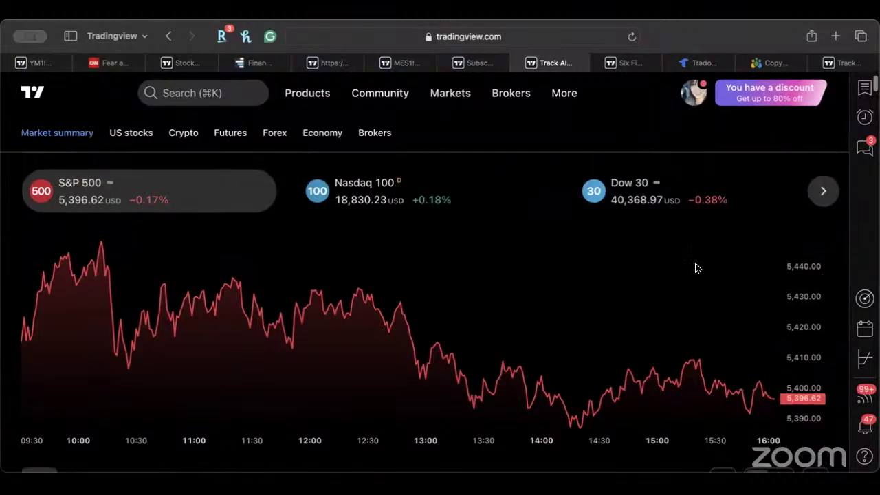
pyautogui.scroll(-1, 604, 302)
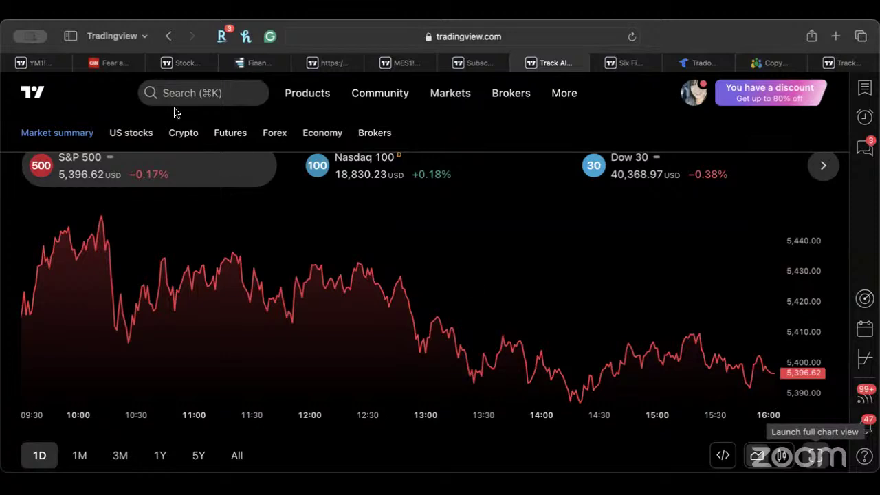
pyautogui.moveTo(307, 100)
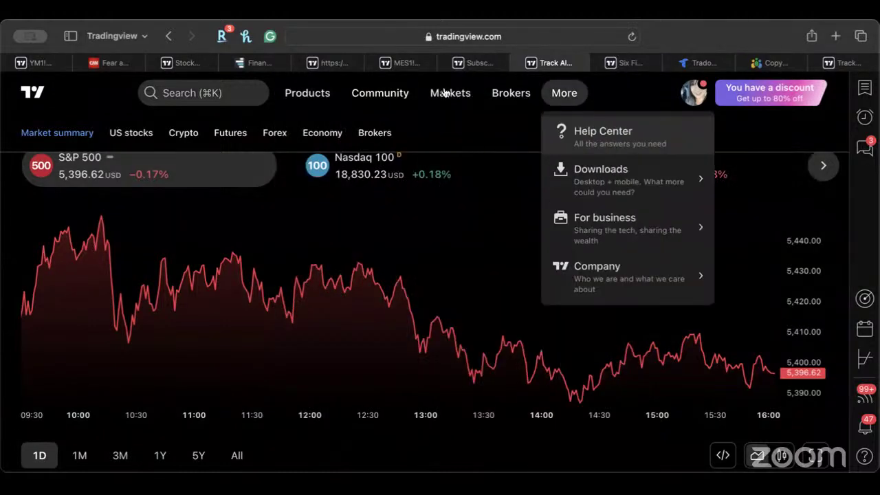
pyautogui.moveTo(410, 93)
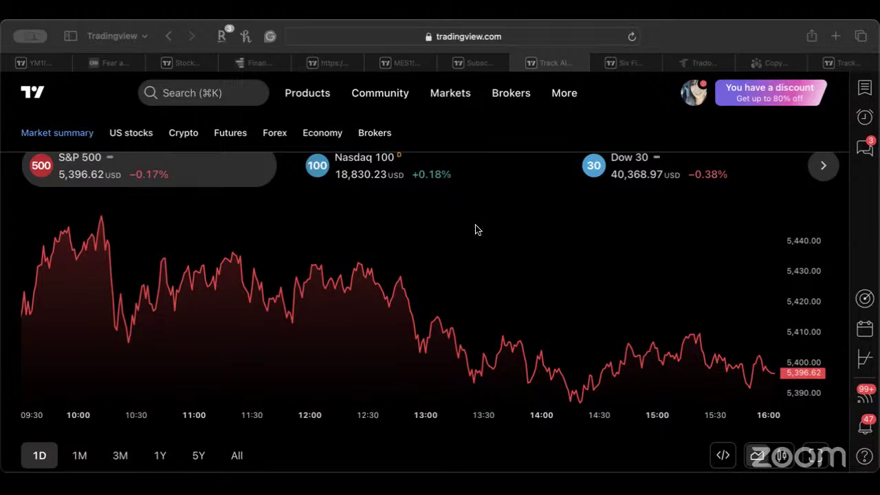
pyautogui.click(436, 202)
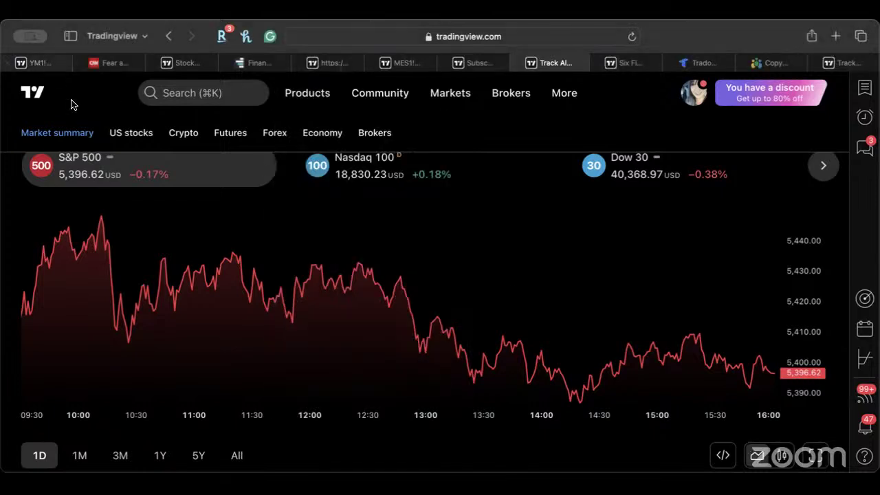
pyautogui.press('super+1')
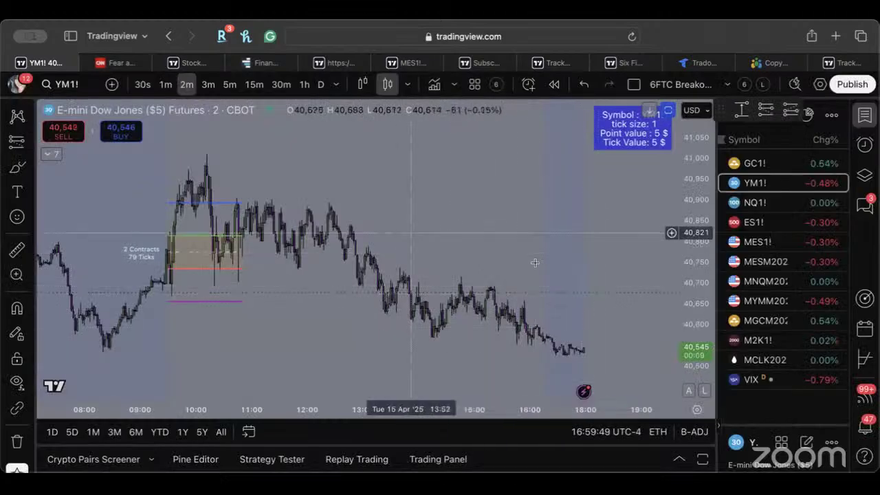
# Close the watchlist panel and zoom the YM1! 2-minute chart in slightly.
pyautogui.click(865, 115)
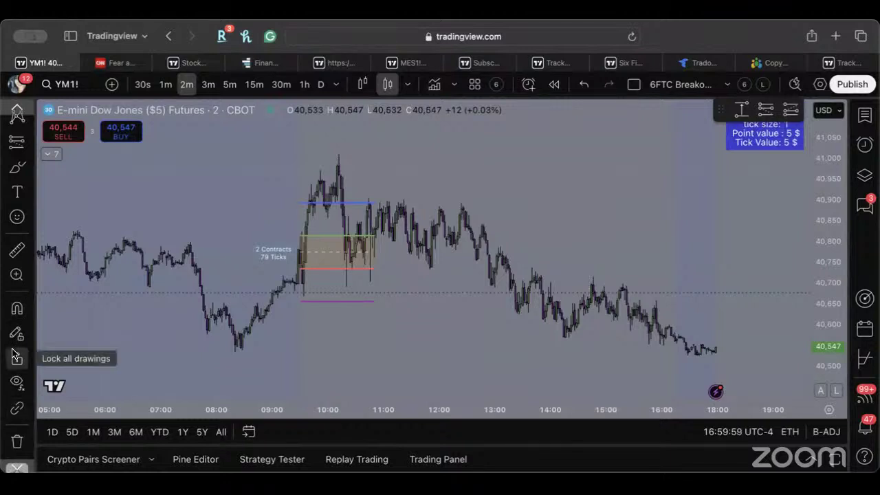
pyautogui.scroll(2, 558, 280)
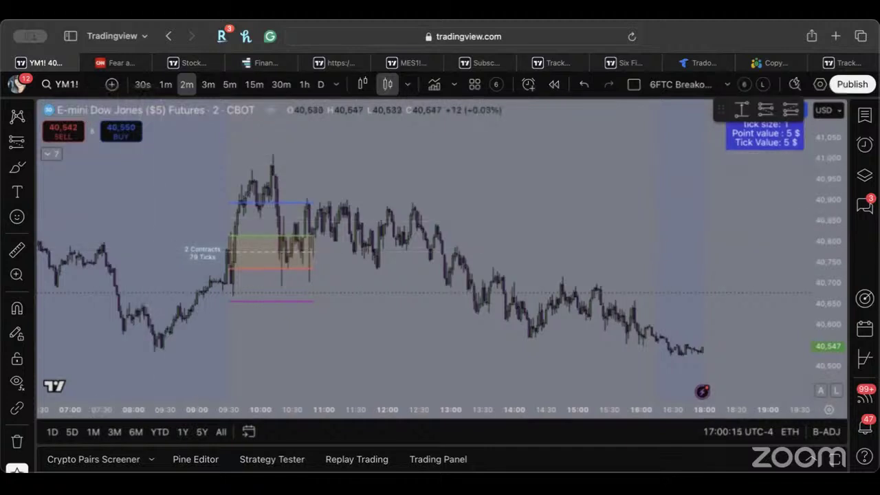
# Paste and load the copied Six Figure Trading Coach Breakout Range Strategy link in a new tab.
pyautogui.click(836, 36)
pyautogui.rightClick(524, 35)
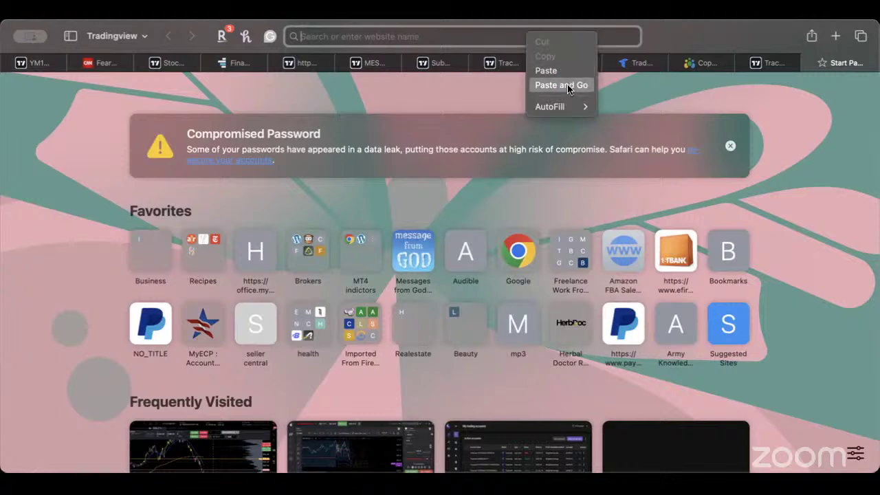
pyautogui.click(561, 85)
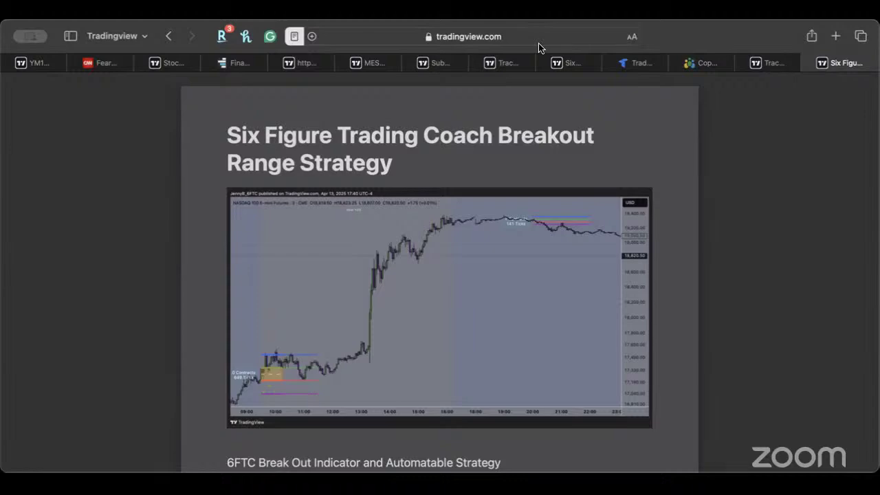
pyautogui.scroll(-10, 711, 243)
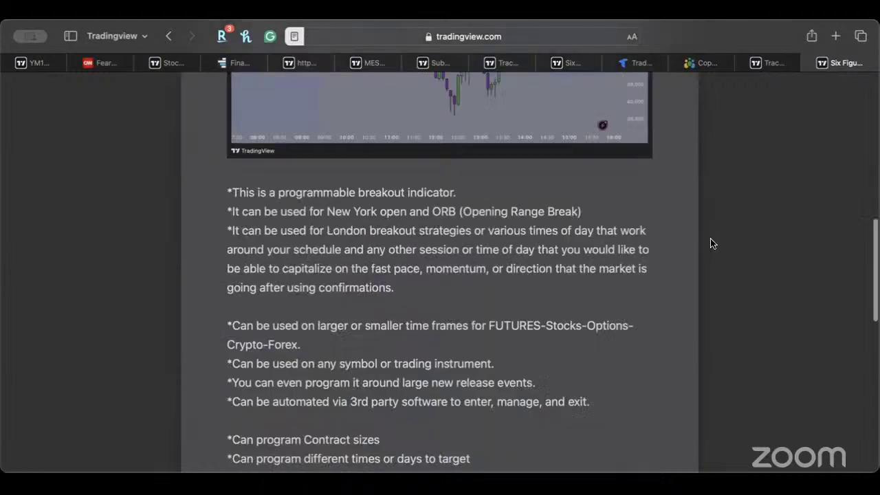
pyautogui.scroll(-5, 711, 243)
pyautogui.scroll(15, 709, 241)
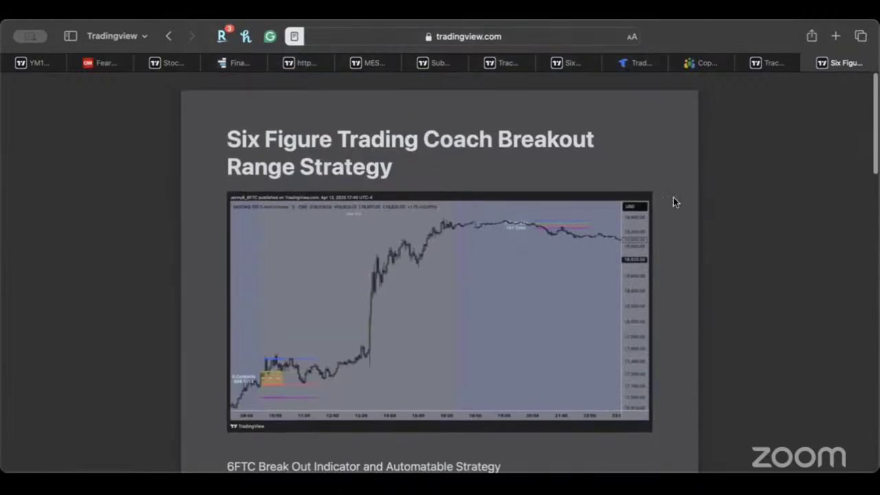
pyautogui.click(760, 159)
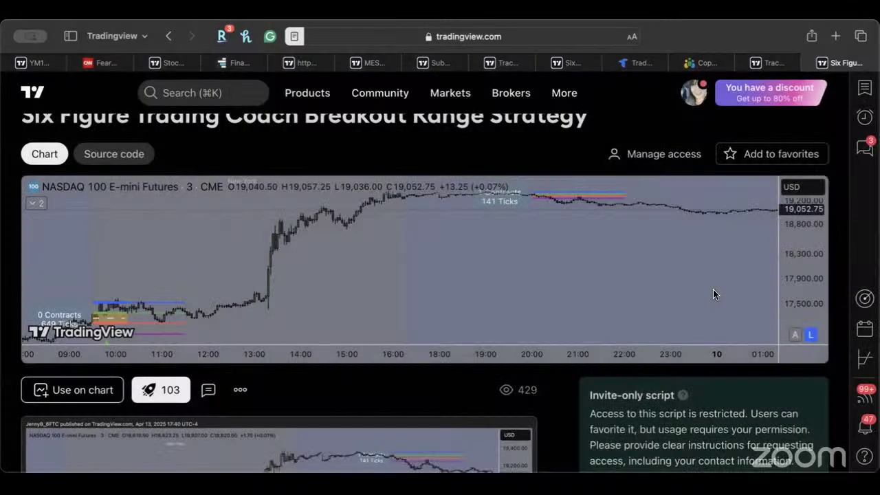
pyautogui.scroll(2, 715, 290)
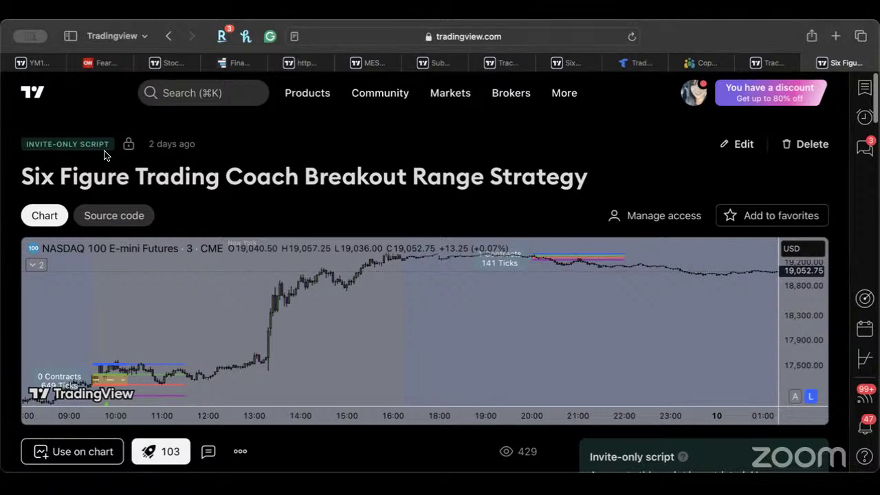
pyautogui.scroll(-5, 332, 234)
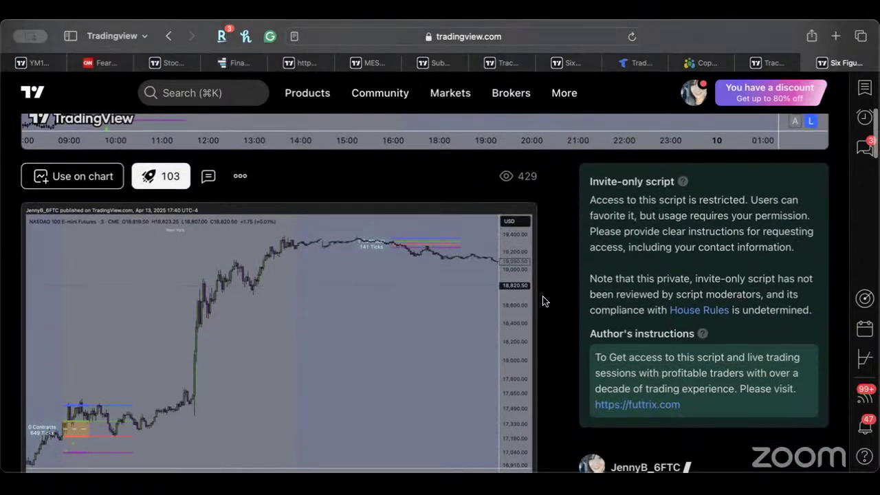
pyautogui.scroll(-3, 516, 294)
pyautogui.scroll(-7, 352, 243)
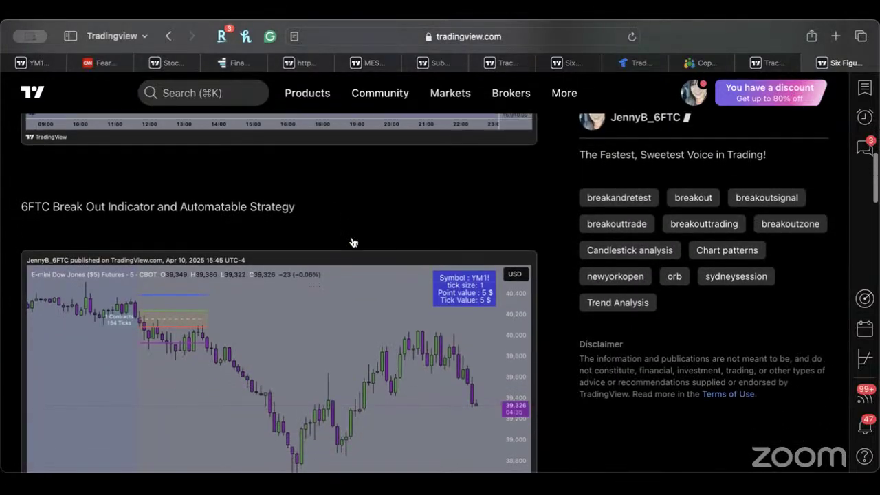
pyautogui.scroll(-4, 452, 375)
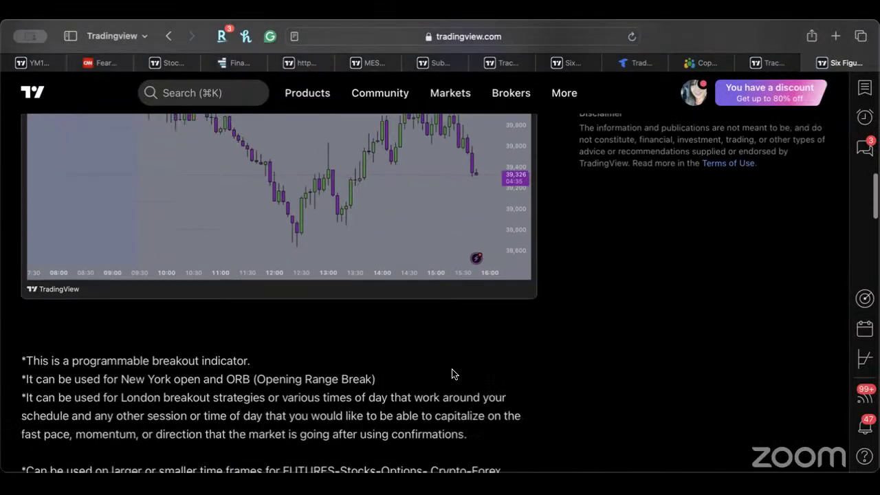
pyautogui.scroll(-13, 447, 384)
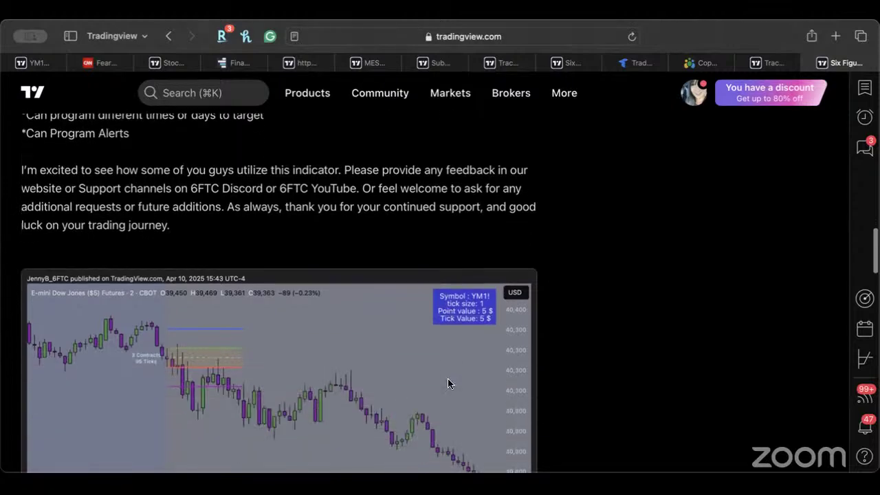
pyautogui.scroll(-1, 448, 384)
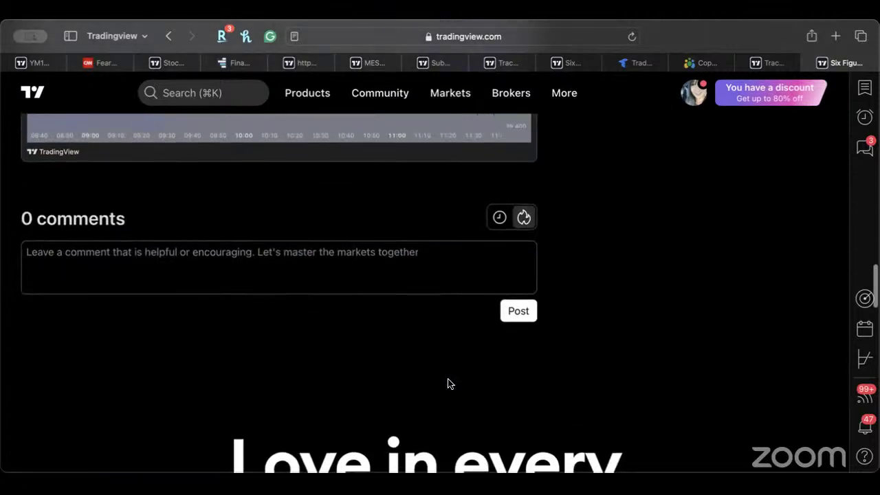
pyautogui.scroll(20, 450, 383)
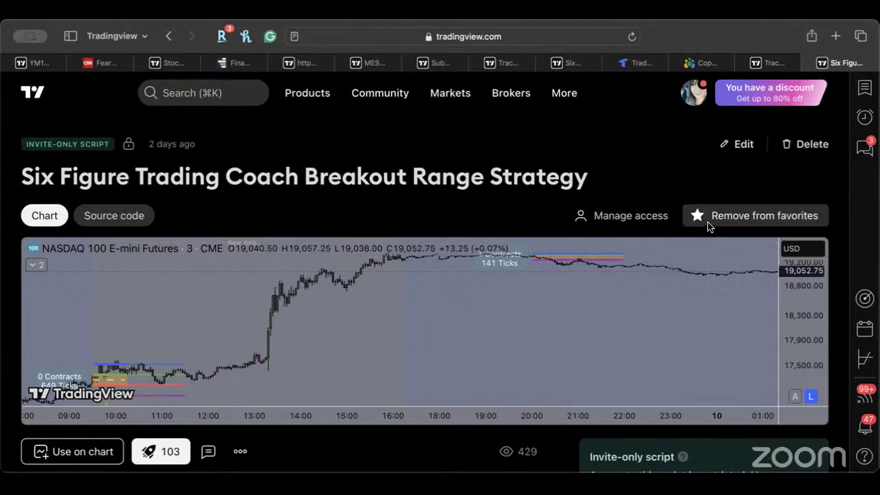
# Scroll through the strategy's script page, then switch to the YM1! chart tab.
pyautogui.scroll(-5, 688, 389)
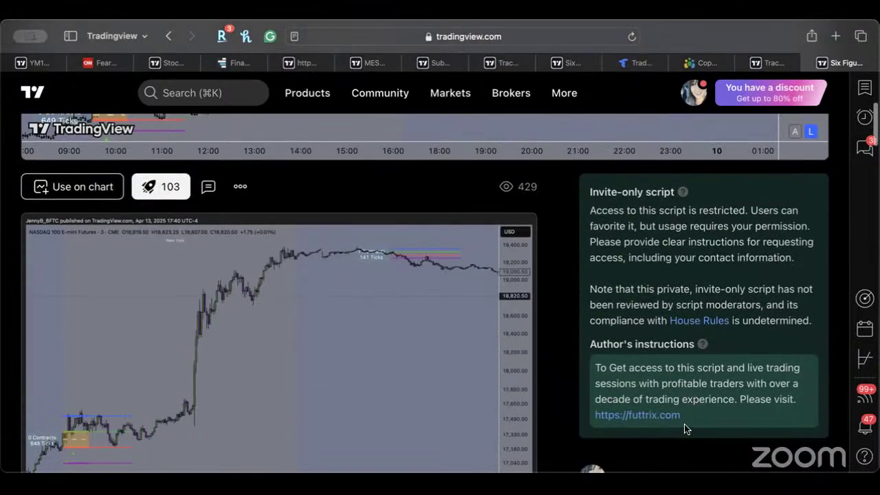
pyautogui.scroll(2, 693, 395)
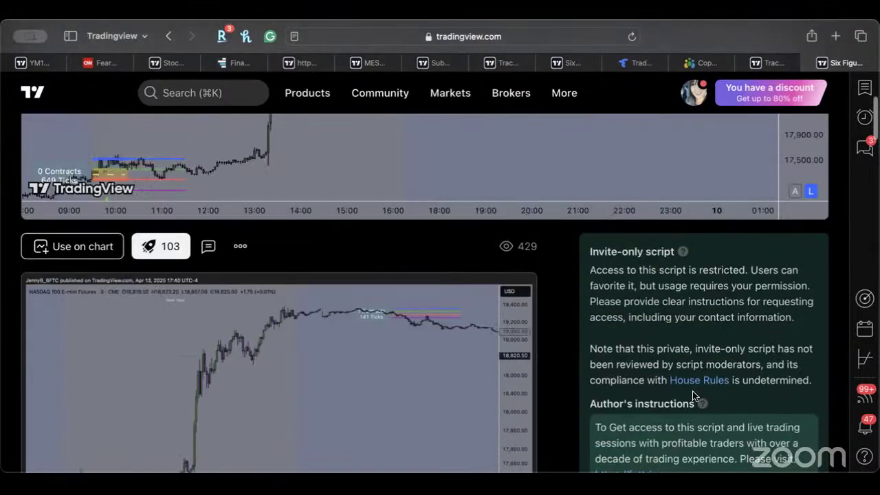
pyautogui.scroll(3, 693, 395)
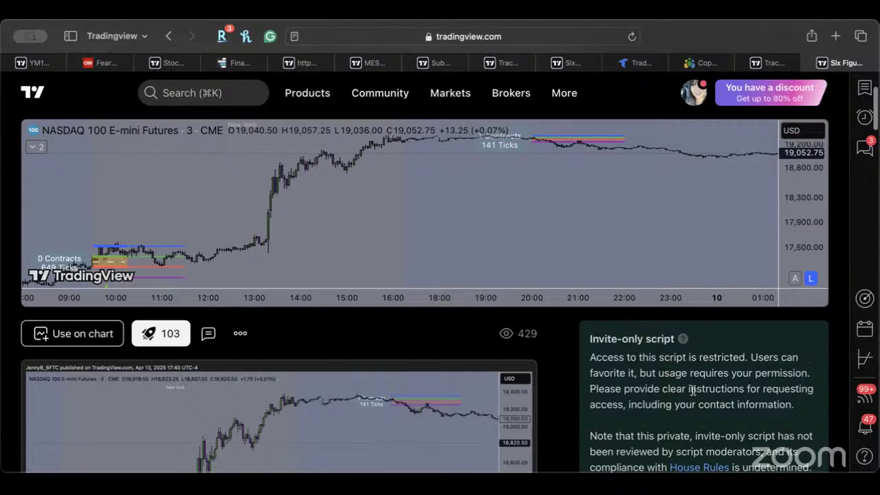
pyautogui.scroll(4, 693, 390)
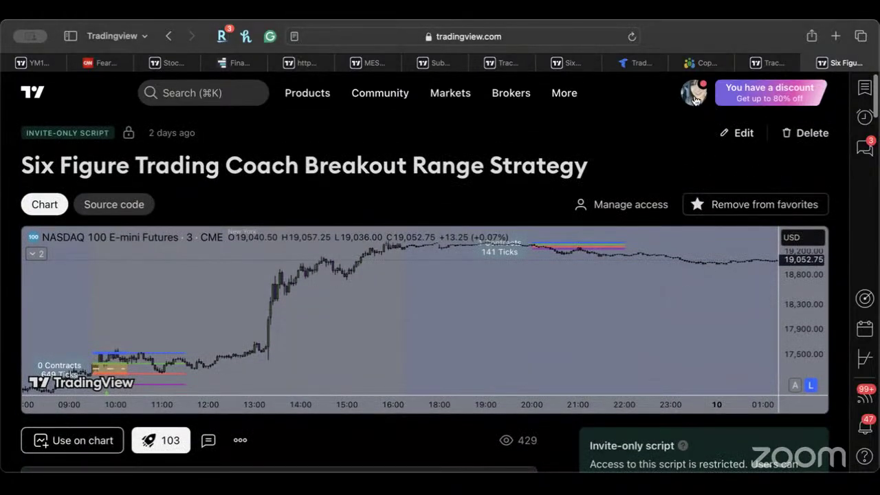
pyautogui.click(38, 63)
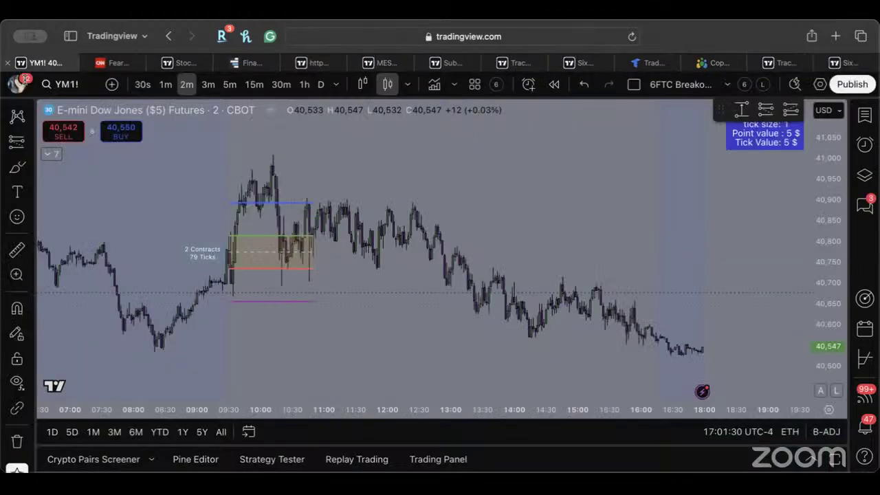
# Revisit the breakout strategy's script page, then return to the YM1! chart with Ctrl+Tab.
pyautogui.moveTo(80, 120)
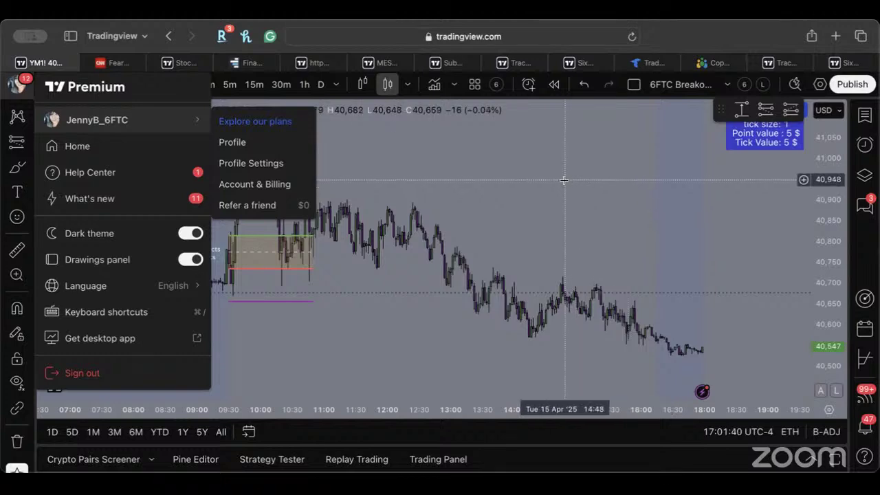
pyautogui.click(854, 67)
pyautogui.scroll(-1, 673, 278)
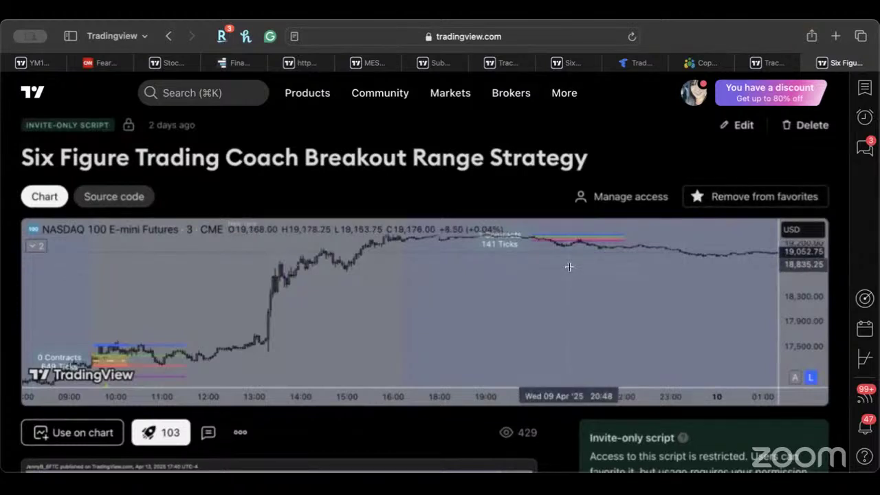
pyautogui.scroll(1, 633, 275)
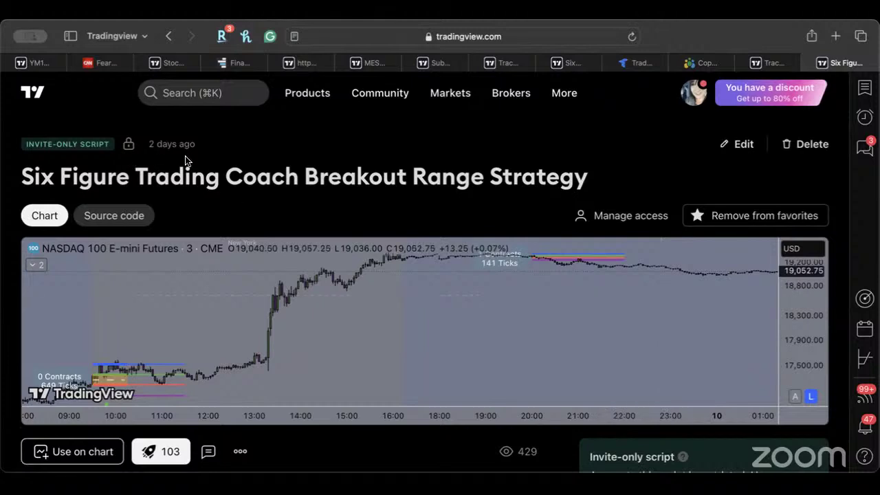
pyautogui.hotkey('ctrl', 'Tab')
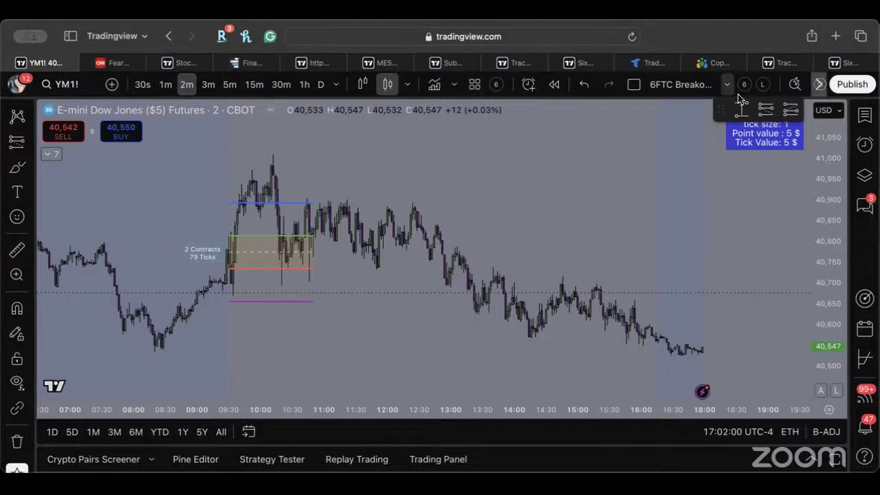
# Search '6ft' in Indicators and add the favorited Six Figure Trading Coach Breakout Range Strategy.
pyautogui.click(434, 85)
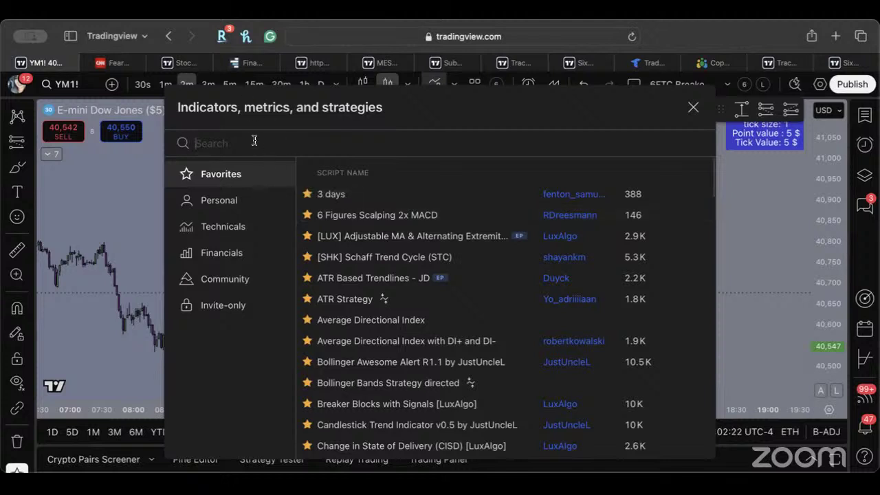
pyautogui.write('6ft')
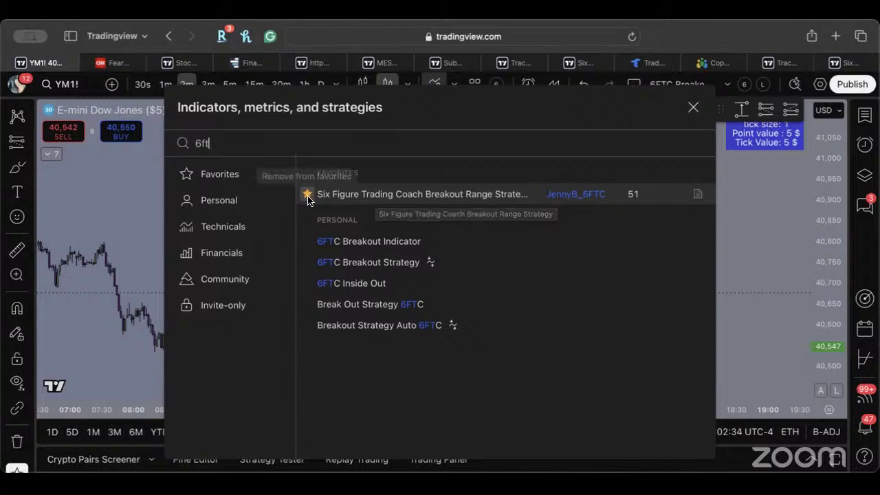
pyautogui.click(387, 198)
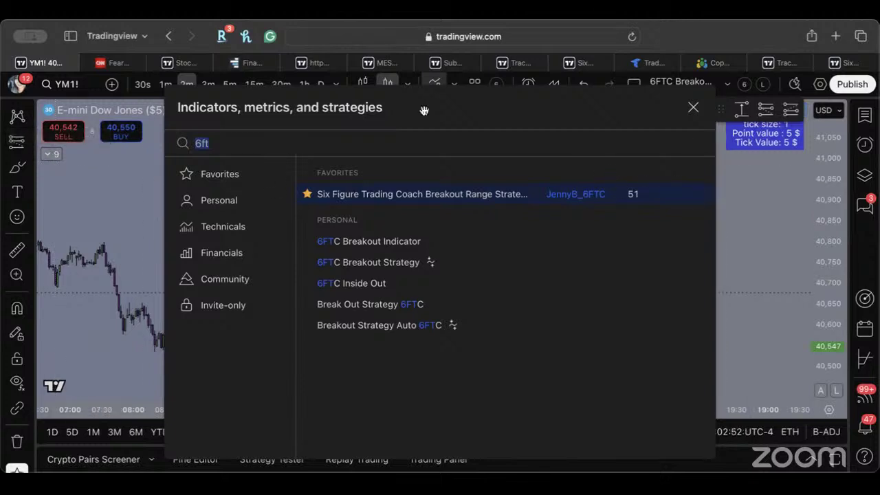
# Delete the duplicate breakout range strategy from the chart legend and reopen Indicators.
pyautogui.click(692, 109)
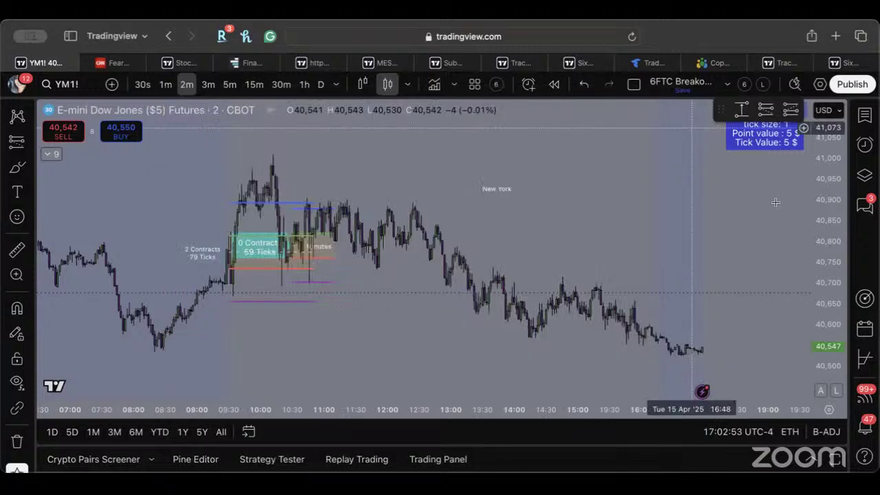
pyautogui.click(52, 154)
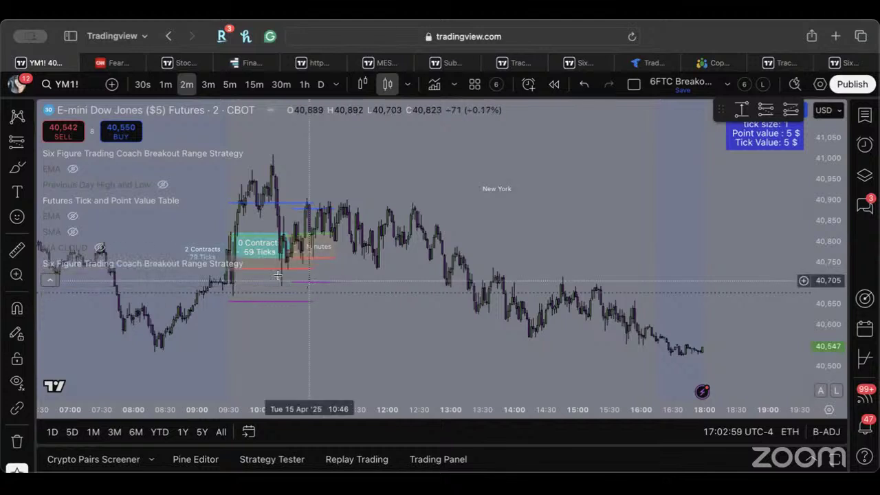
pyautogui.click(310, 264)
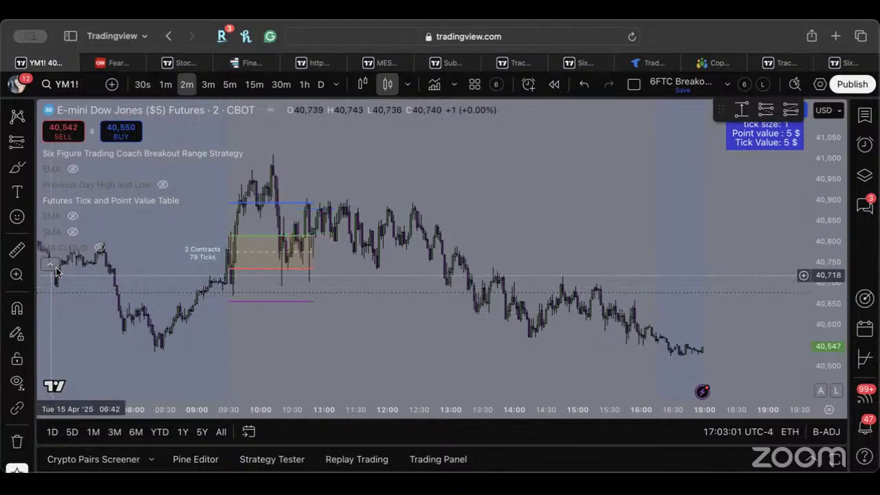
pyautogui.click(434, 84)
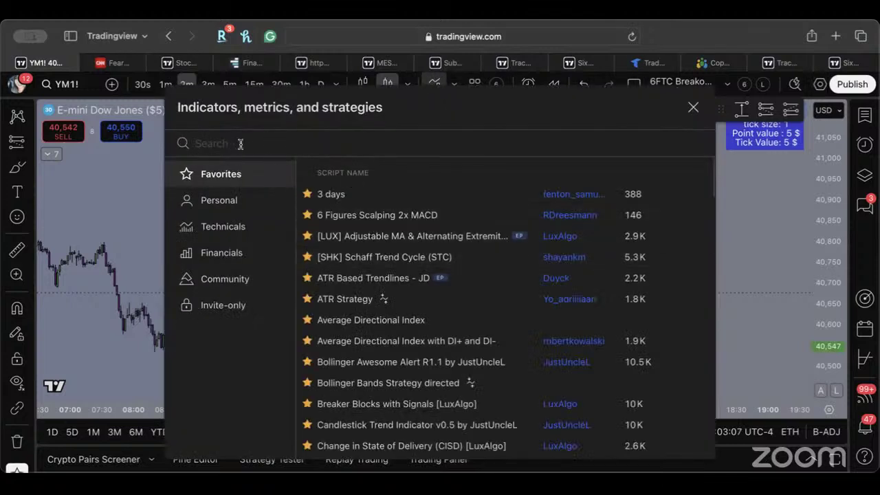
# Search '6ftc', close Indicators without adding anything, and return to the script page.
pyautogui.write('6ftc')
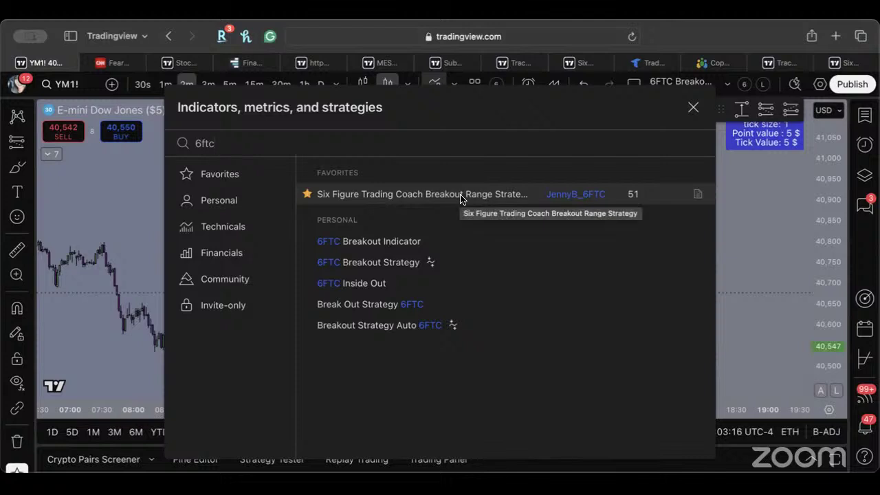
pyautogui.click(693, 107)
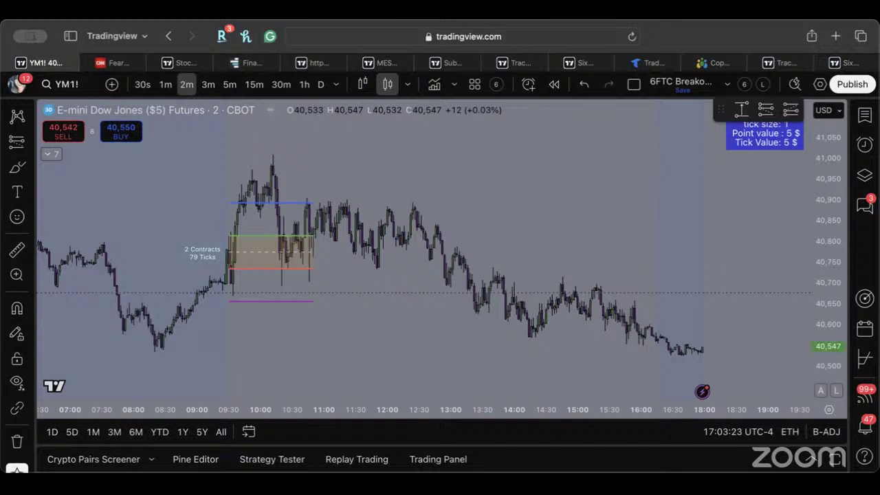
pyautogui.click(579, 62)
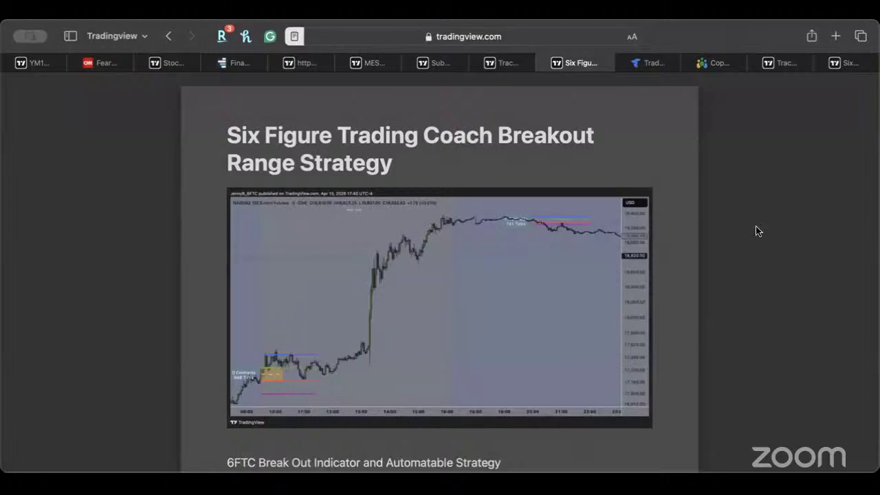
# Exit Reader view, toggle the strategy out of and back into favorites, then return to YM1!
pyautogui.click(746, 209)
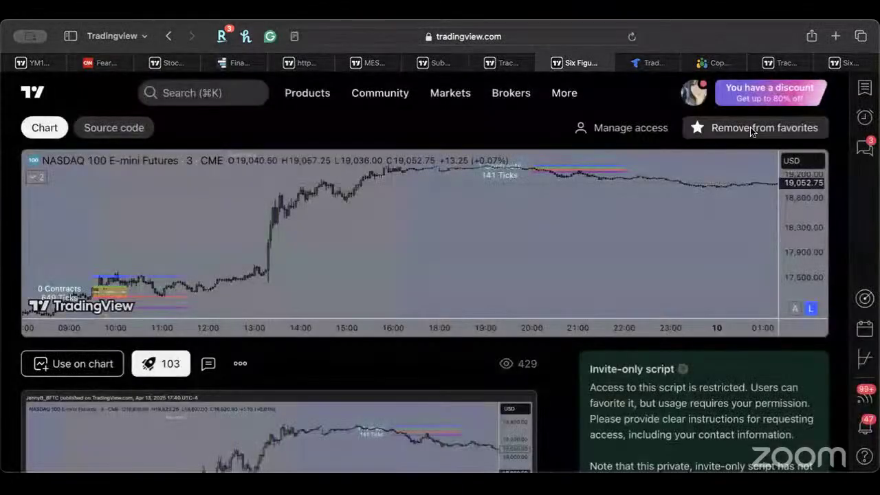
pyautogui.click(751, 131)
pyautogui.click(754, 132)
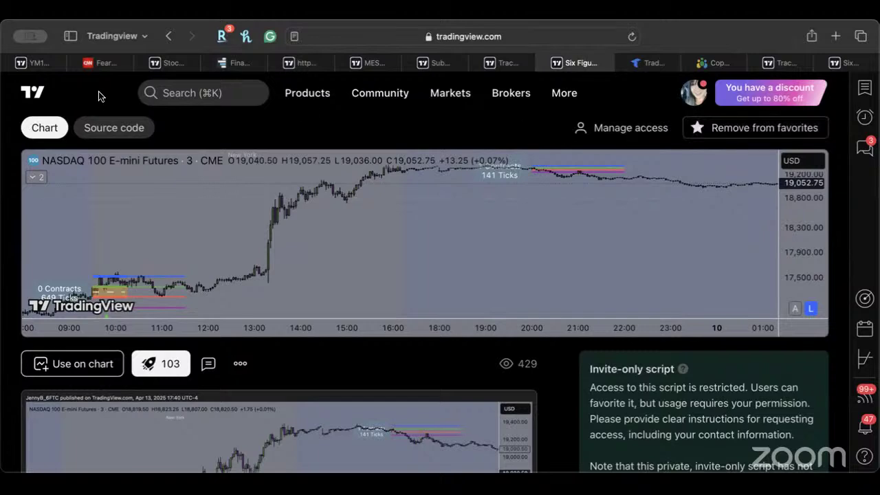
pyautogui.click(37, 64)
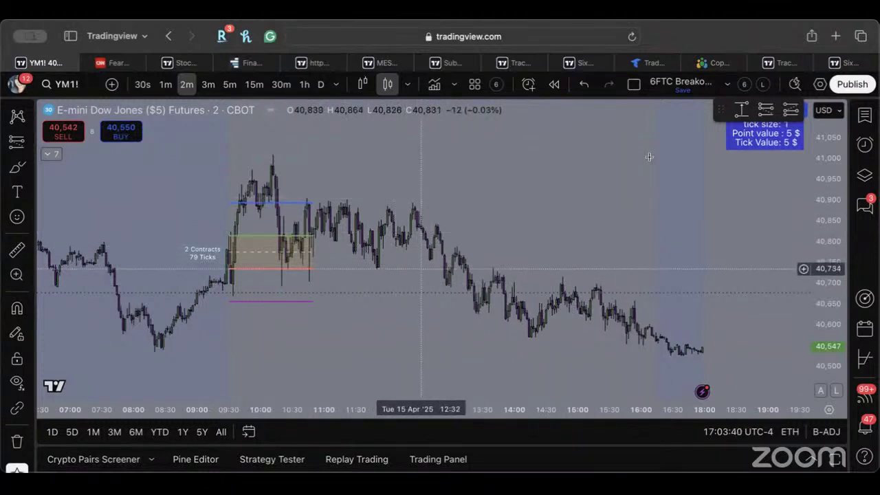
# Toggle the breakout strategy's visibility off and on, then open its More actions menu.
pyautogui.click(436, 85)
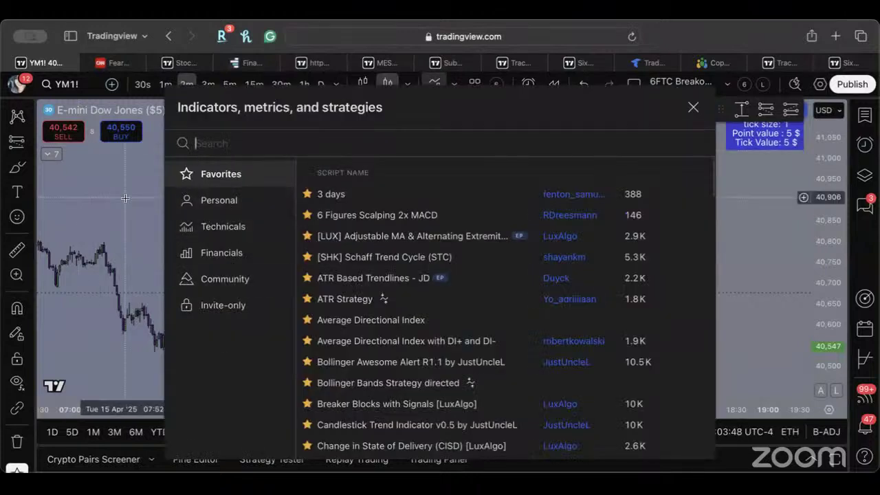
pyautogui.press('Escape')
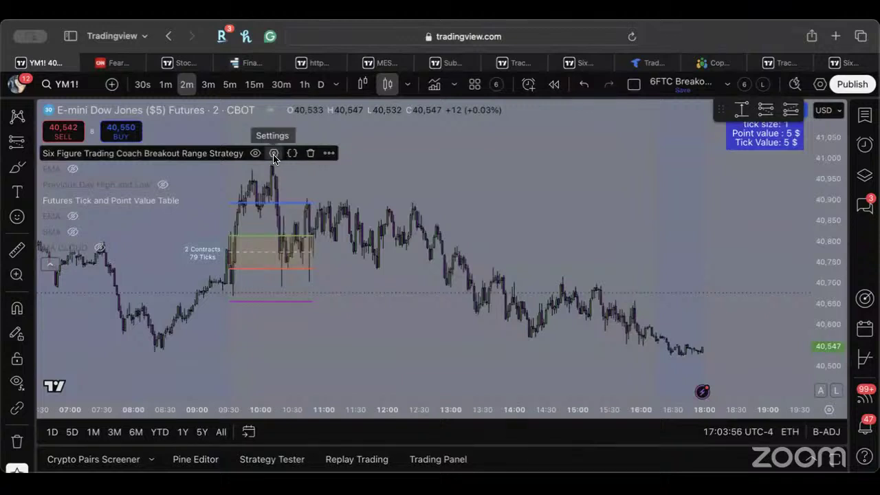
pyautogui.click(255, 153)
pyautogui.click(255, 154)
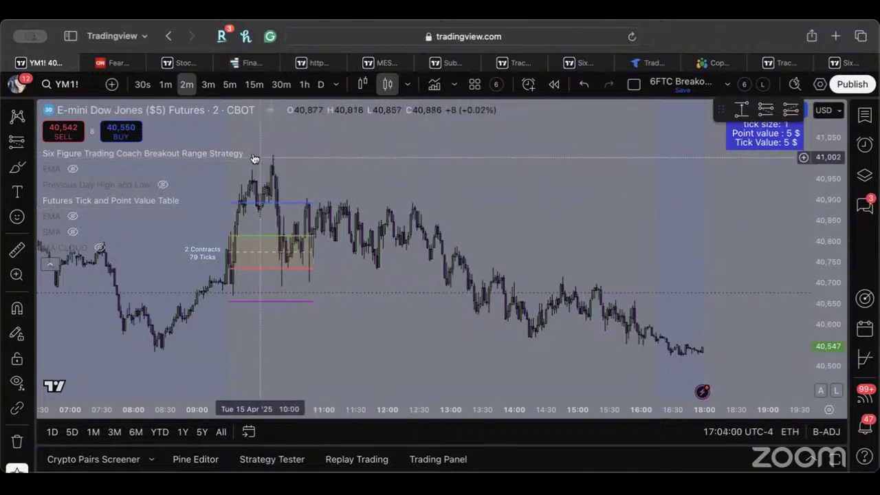
pyautogui.moveTo(338, 162)
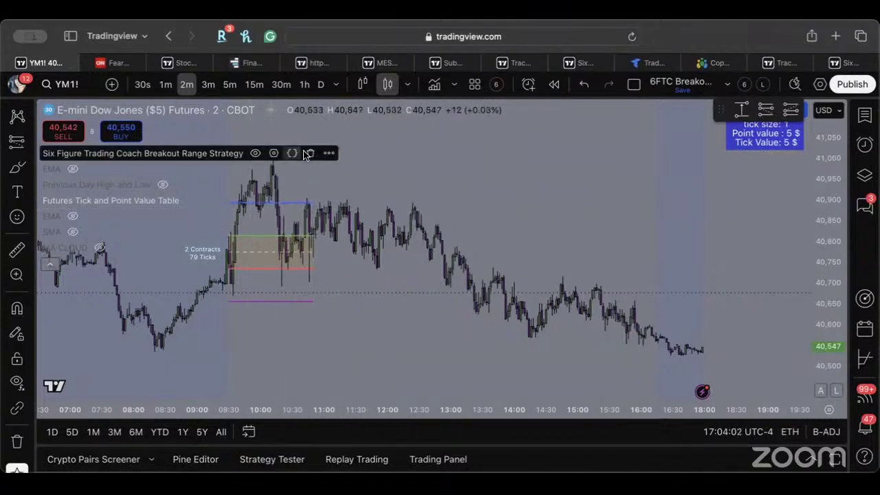
pyautogui.click(329, 154)
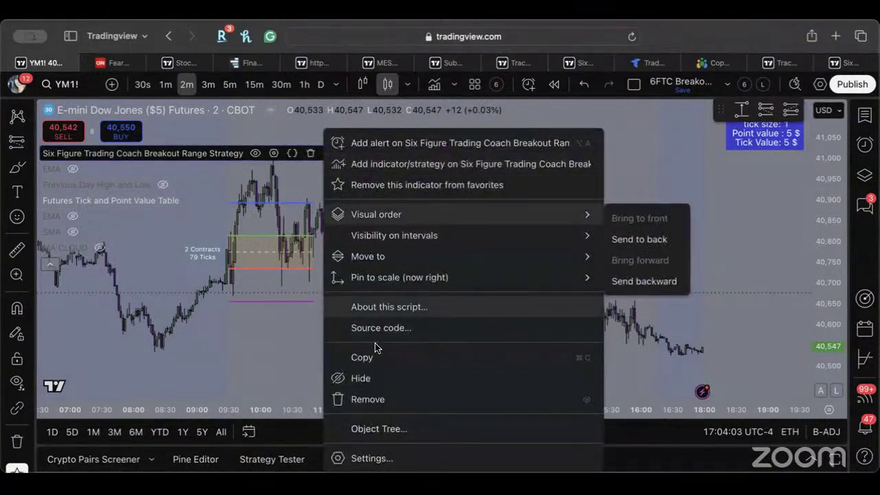
# Review the breakout strategy's Style and Inputs settings unchanged, then close the dialog back to the YM1! chart.
pyautogui.click(273, 153)
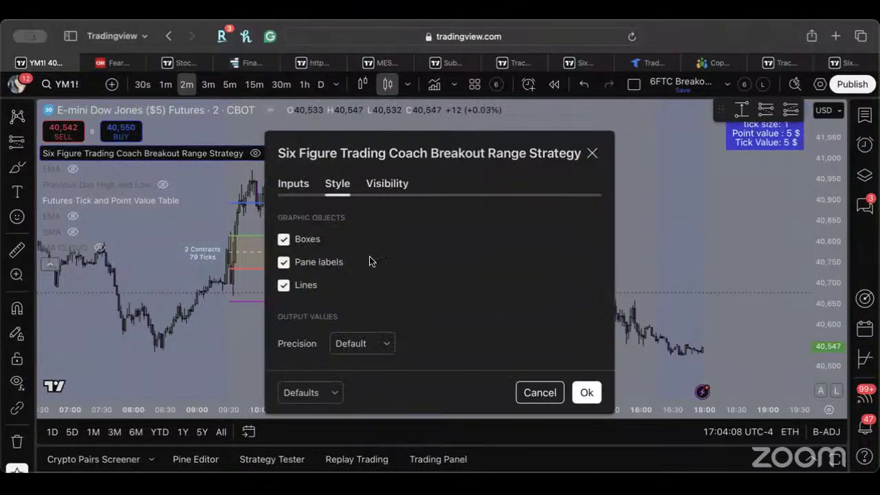
pyautogui.click(295, 184)
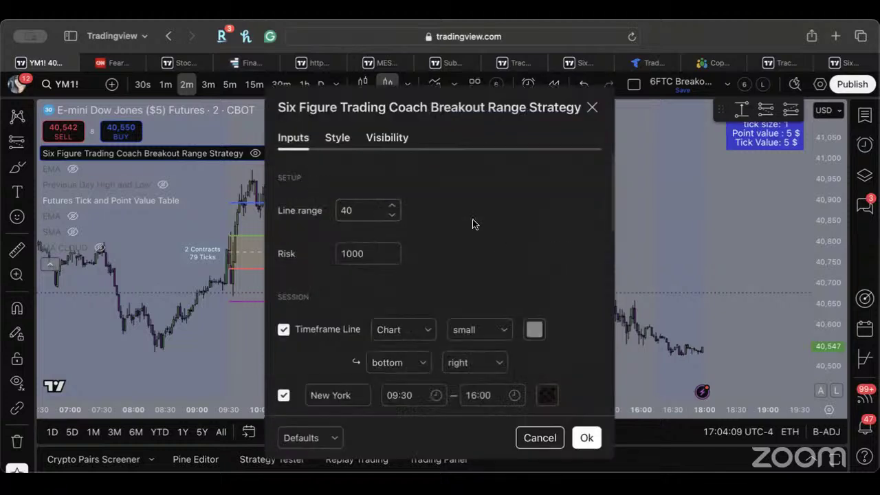
pyautogui.scroll(-5, 468, 220)
pyautogui.scroll(-5, 468, 220)
pyautogui.scroll(10, 468, 220)
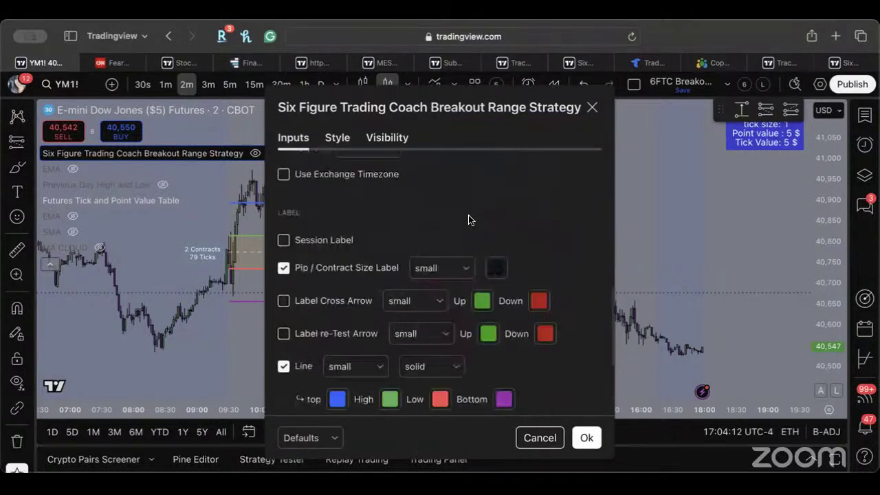
pyautogui.click(592, 107)
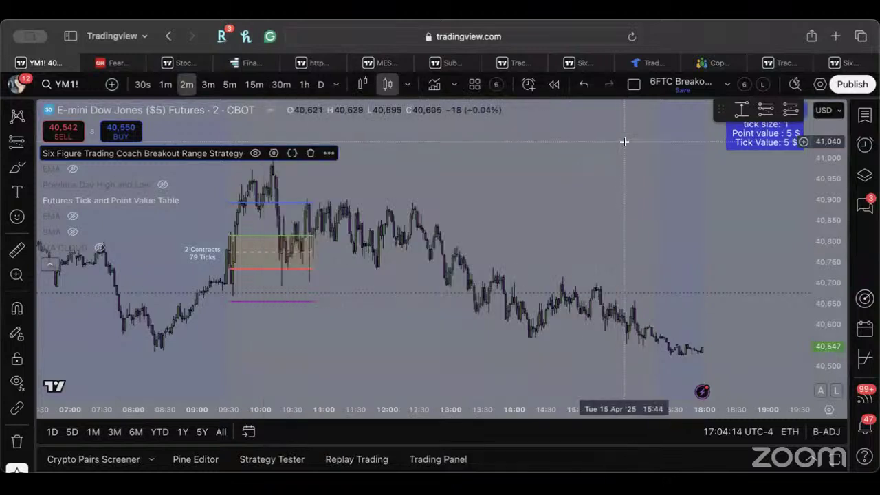